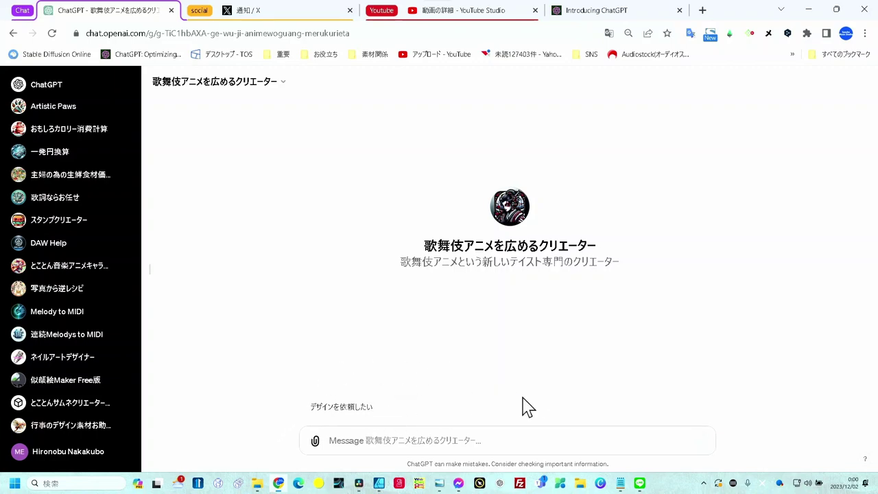
# Step: Choose the 'デザインを依頼したい' starter prompt to ask the kabuki-anime GPT for a design
pyautogui.click(500, 414)
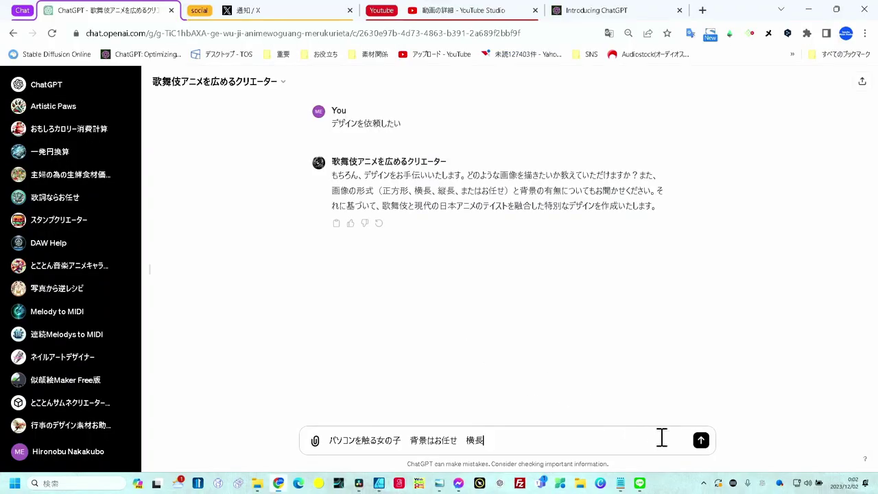
# Step: Send the 'パソコンを触る女の子 背景はお任せ 横長' prompt for a landscape girl-at-computer illustration
pyautogui.click(701, 441)
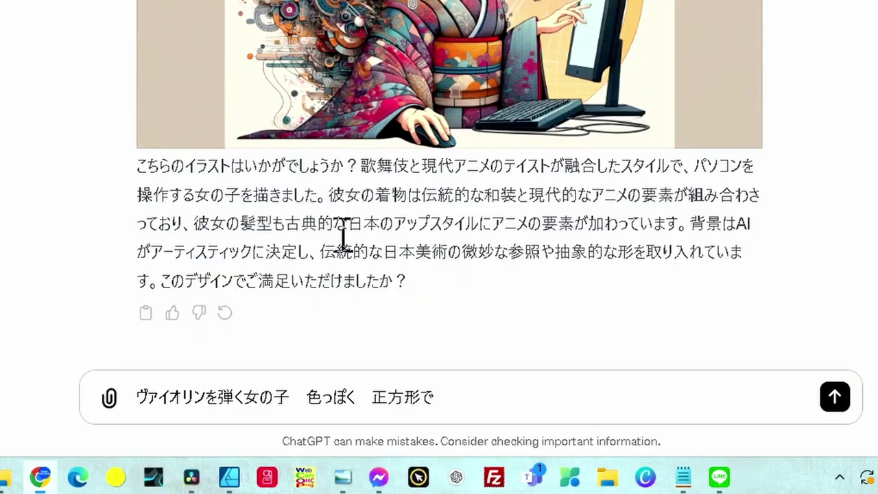
# Step: Send the 'ヴァイオリンを弾く女の子 色っぽく 正方形で' prompt for a square violin-girl image
pyautogui.click(834, 396)
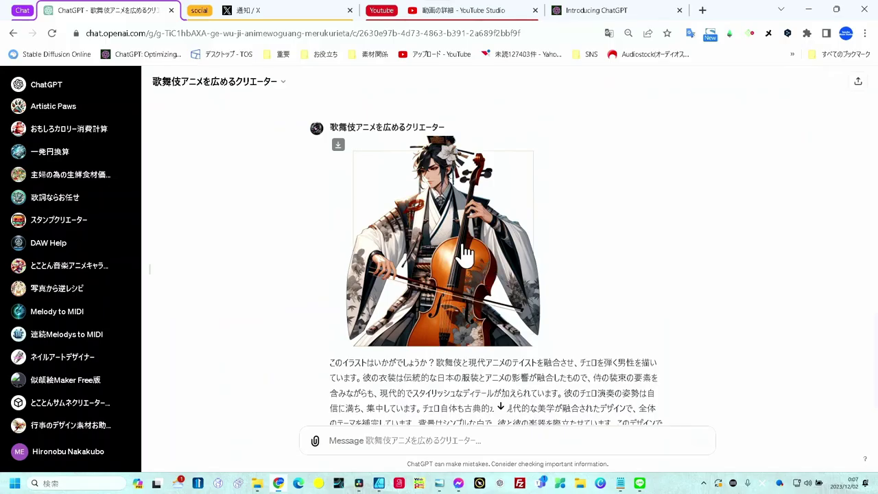
pyautogui.click(464, 248)
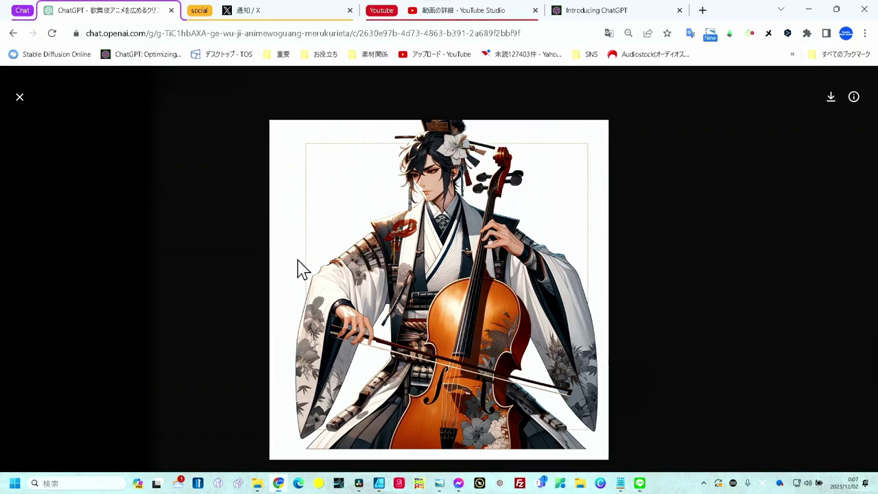
pyautogui.click(20, 98)
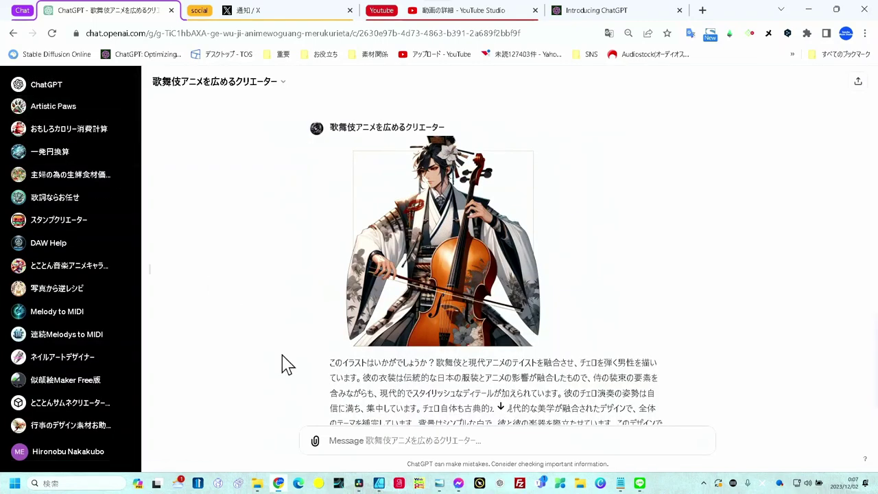
pyautogui.scroll(-1, 281, 363)
pyautogui.click(348, 439)
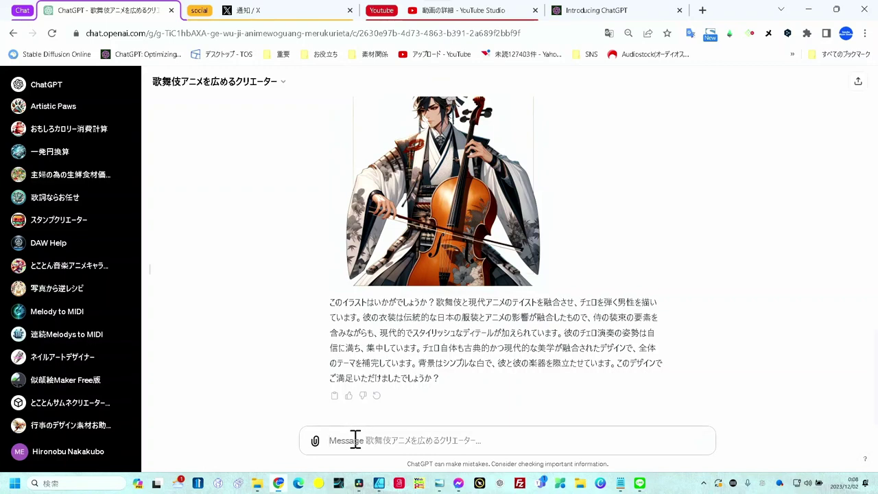
# Step: Request a redraw with the same GenId on a pure-white single-colour (単色) background
pyautogui.write('GenId同じでバックは真っ白で描いて')
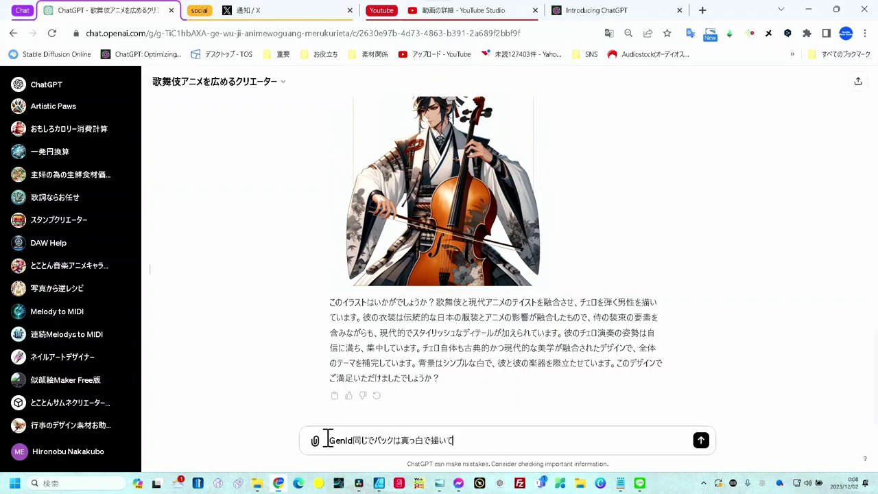
pyautogui.click(424, 440)
pyautogui.write('単色')
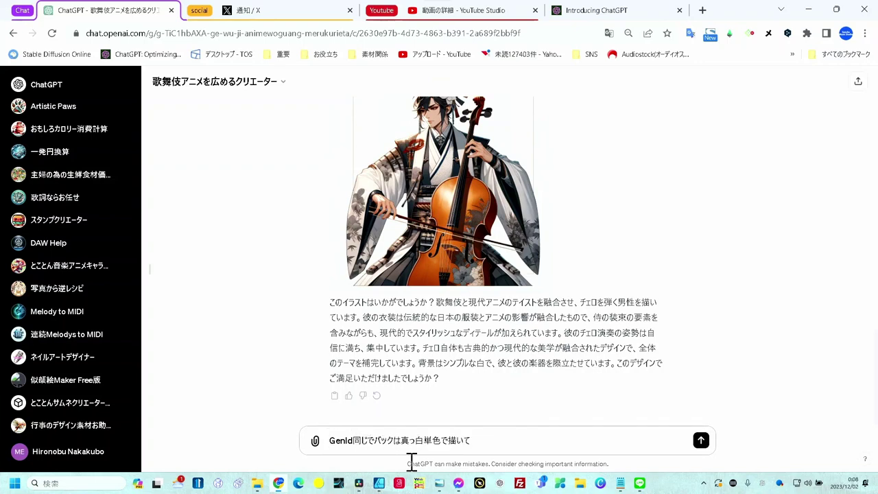
pyautogui.press('Return')
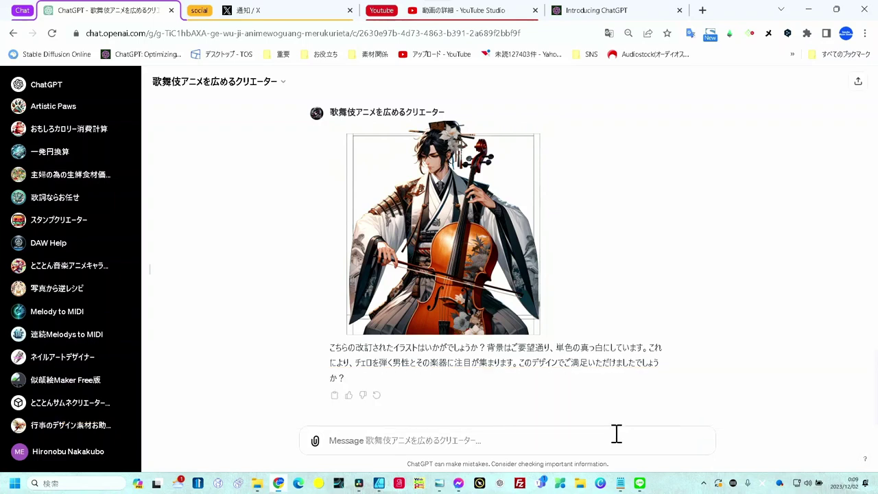
# Step: Copy the regenerated white-background cellist image and switch to Canva
pyautogui.rightClick(387, 179)
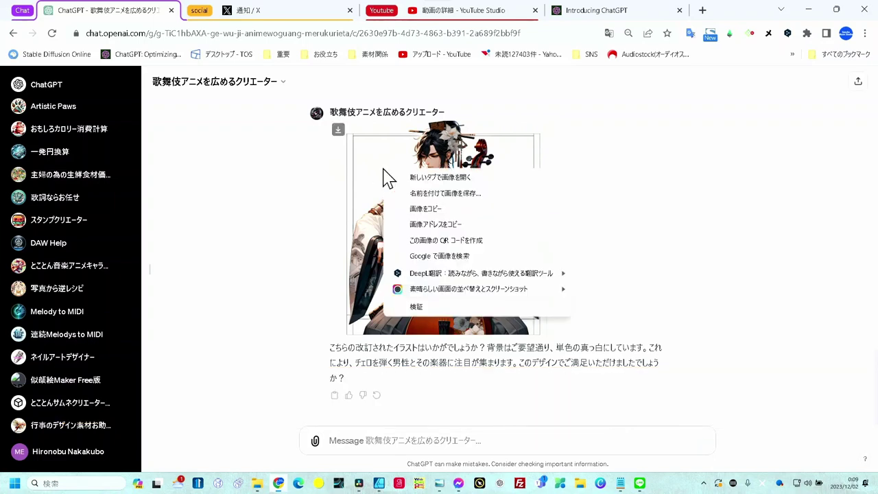
pyautogui.press('Escape')
pyautogui.click(602, 483)
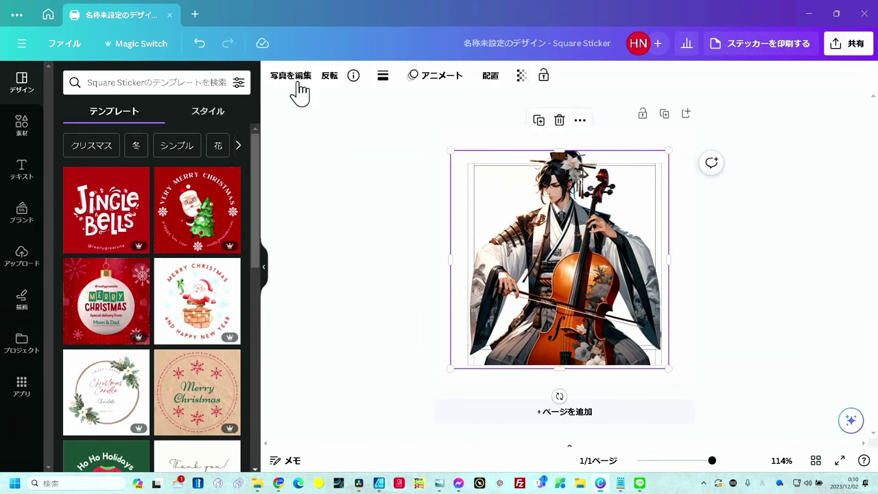
# Step: Apply 背景リムーバ to the cellist image and zoom the view to 216%
pyautogui.click(292, 77)
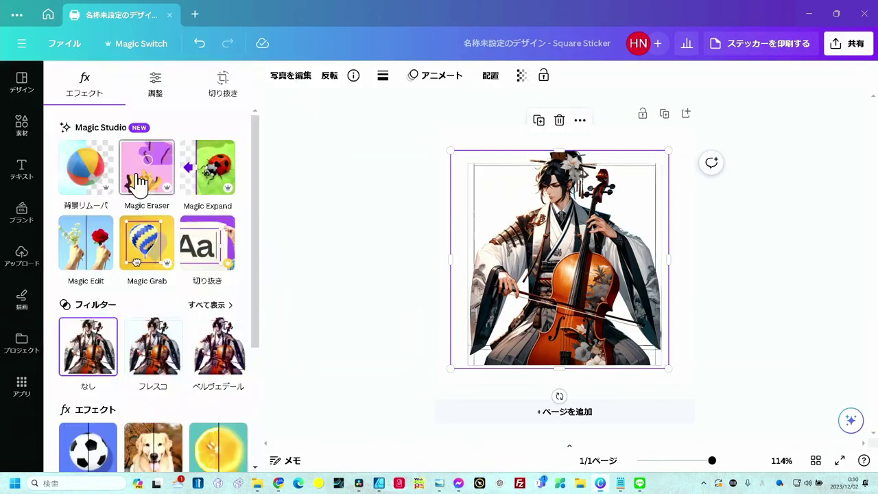
pyautogui.click(103, 182)
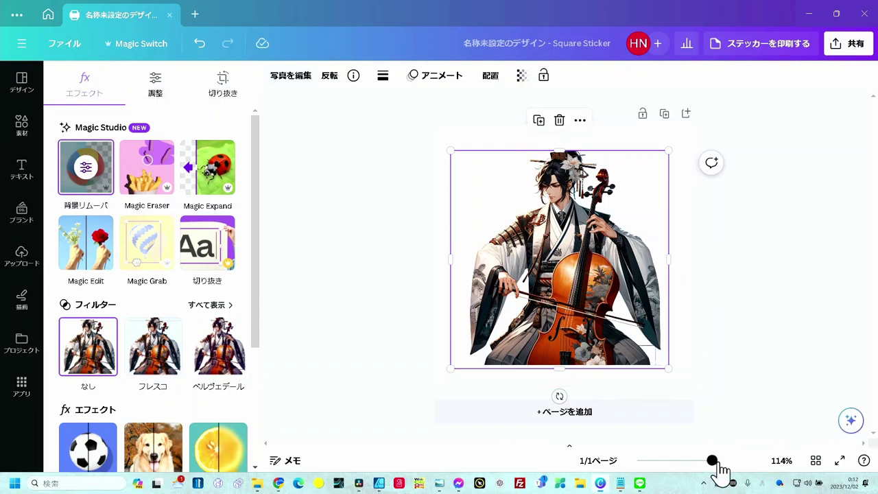
pyautogui.moveTo(712, 461); pyautogui.dragTo(731, 461)
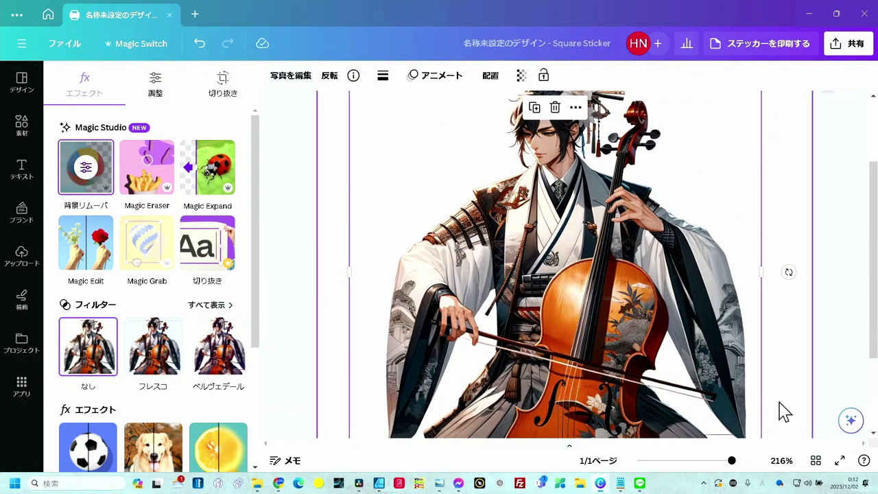
# Step: Set the Draw tool's pen colour to white
pyautogui.click(21, 300)
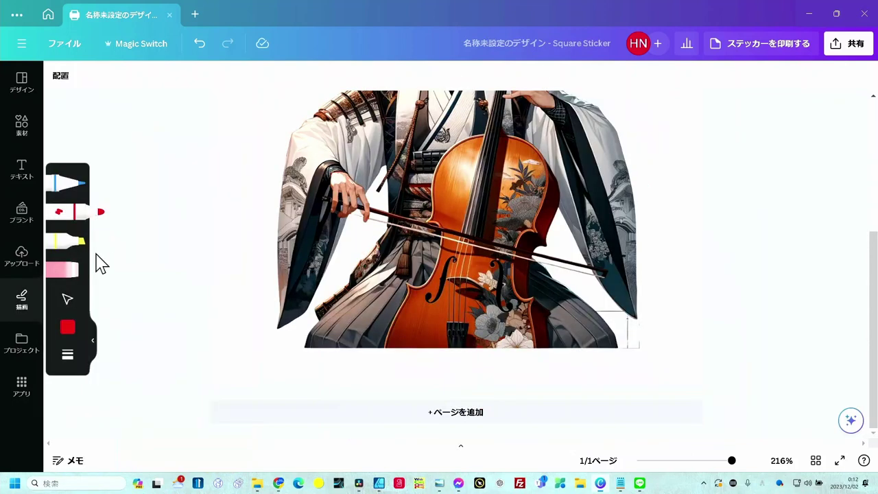
pyautogui.click(67, 328)
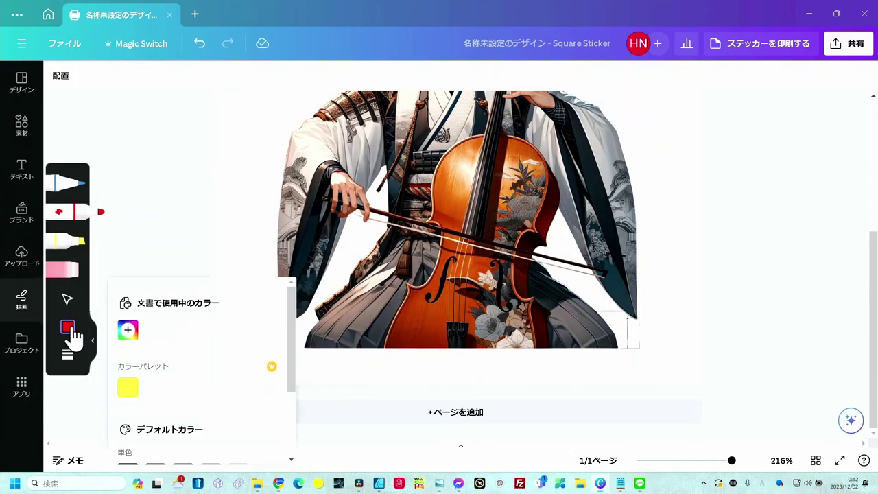
pyautogui.click(152, 330)
pyautogui.click(615, 313)
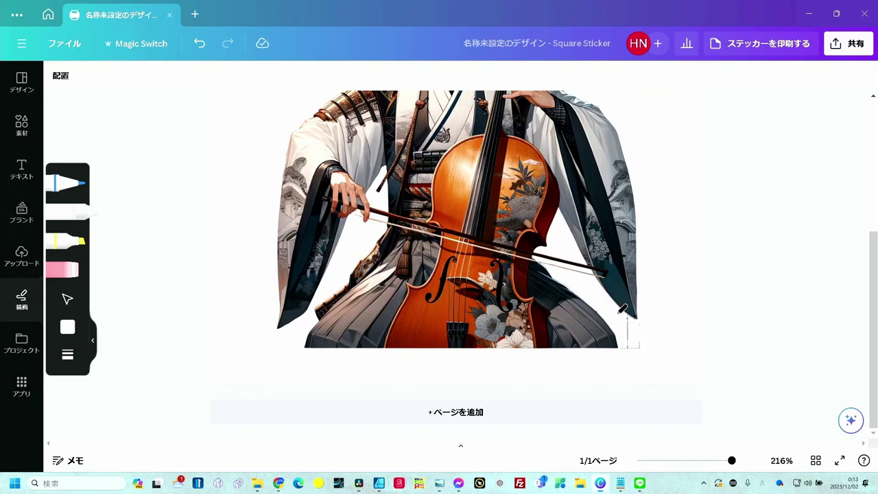
pyautogui.scroll(-5, 446, 299)
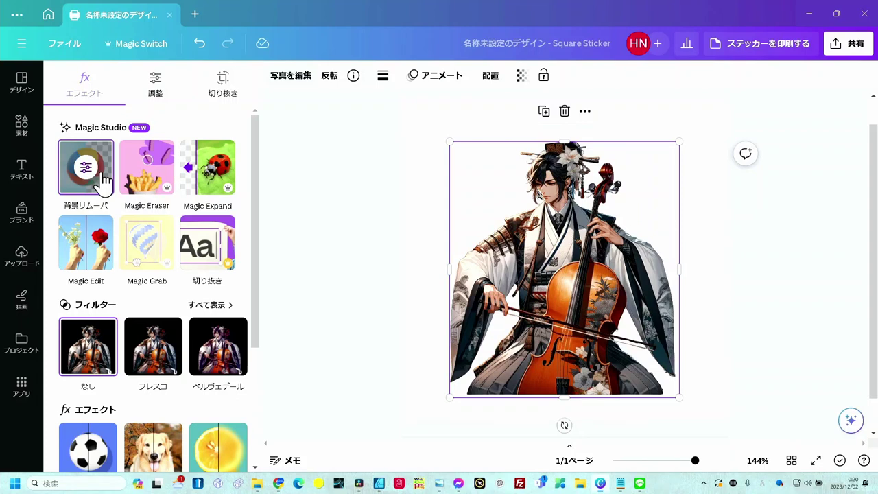
# Step: Erase the white blob at the image's lower-right corner with the 背景リムーバ 削除 brush
pyautogui.click(103, 182)
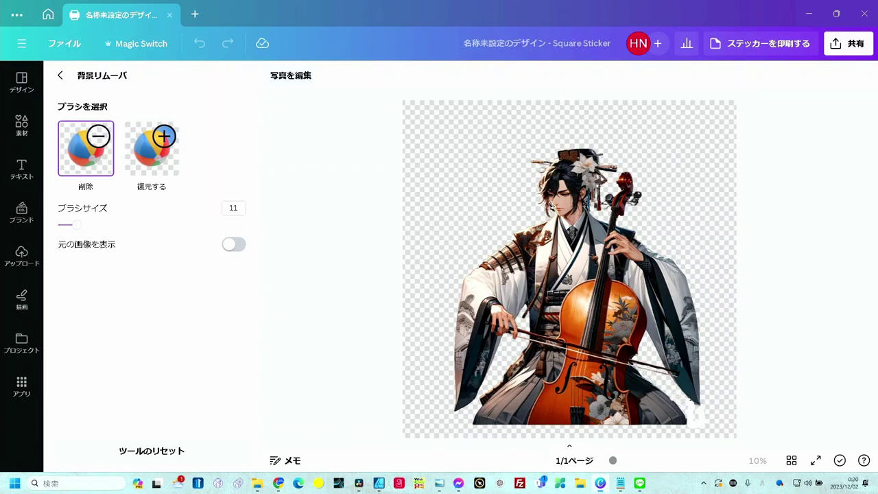
pyautogui.moveTo(688, 404); pyautogui.dragTo(693, 419)
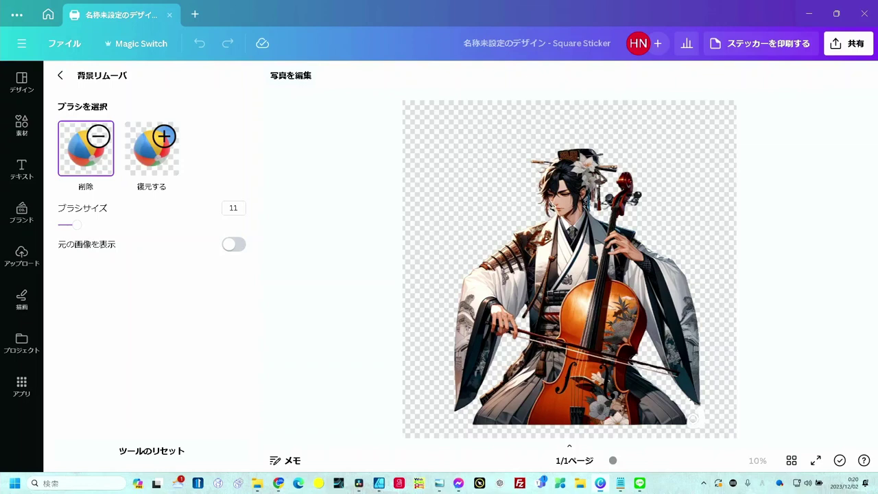